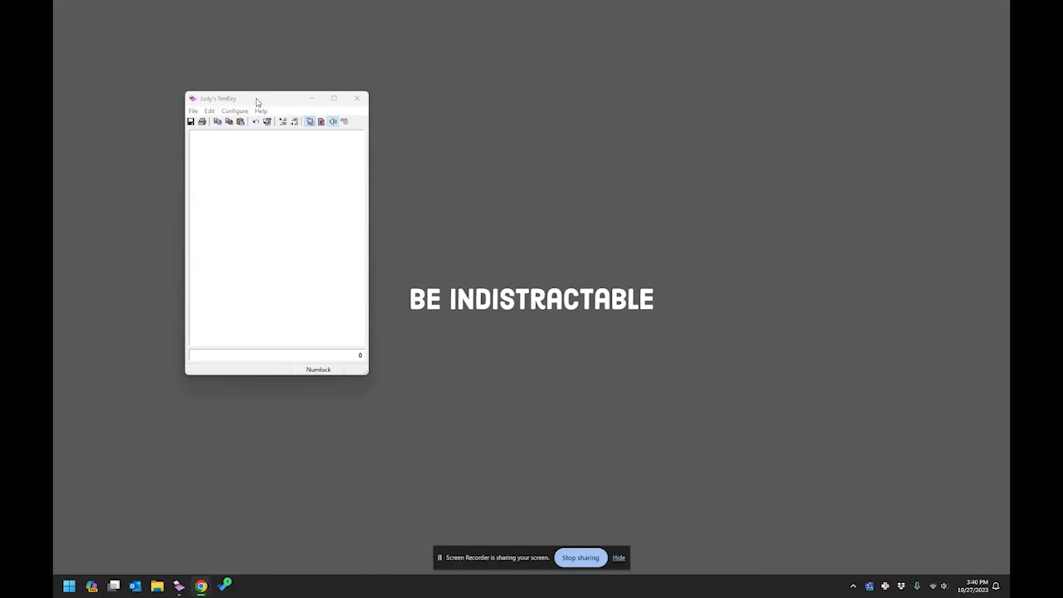
Enter seven 100 entries on the TenKey tape and total them to 700 for 7 items
left_click(256, 102)
type("1000")
key("BackSpace")
key("KP_Add")
key("KP_Add")
key("KP_Add")
key("KP_Add")
key("KP_Add")
key("KP_Add")
key("KP_Add")
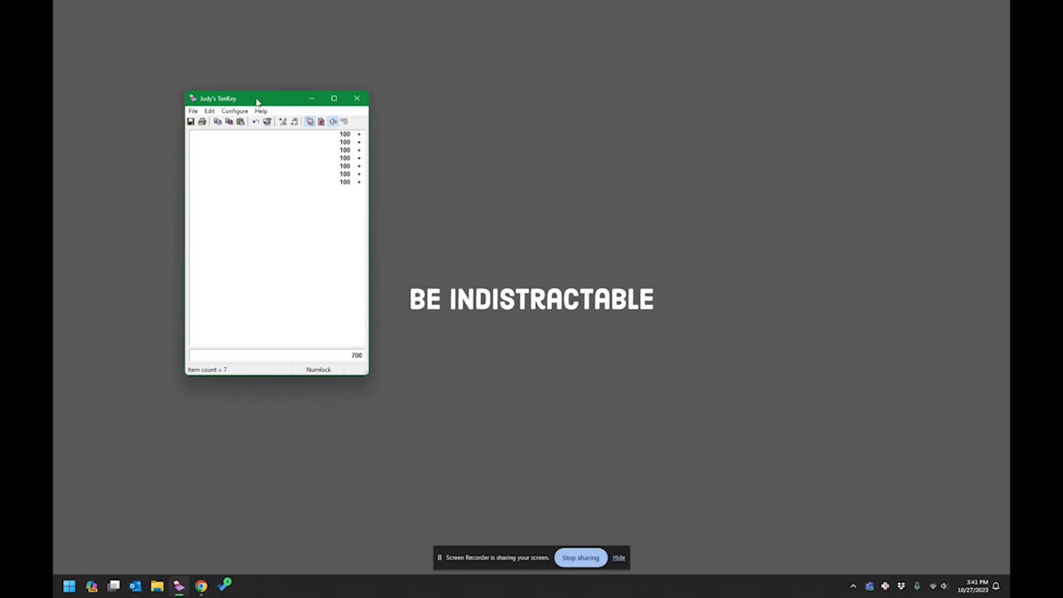
key("KP_Enter")
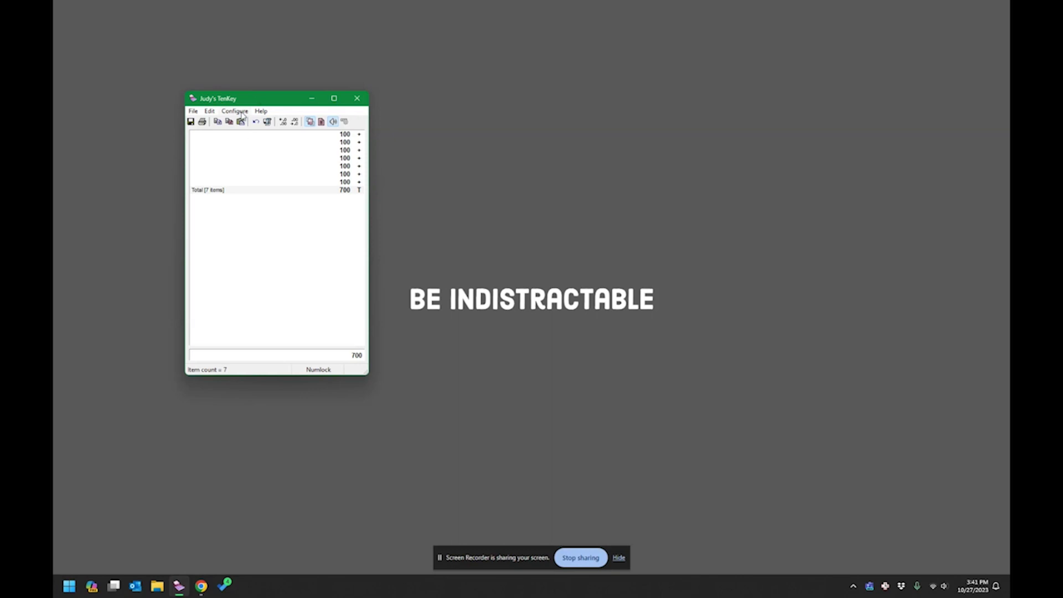
Bring up the TenKey tape's Print dialog, cancel it without printing, and return to Giving
left_click(202, 122)
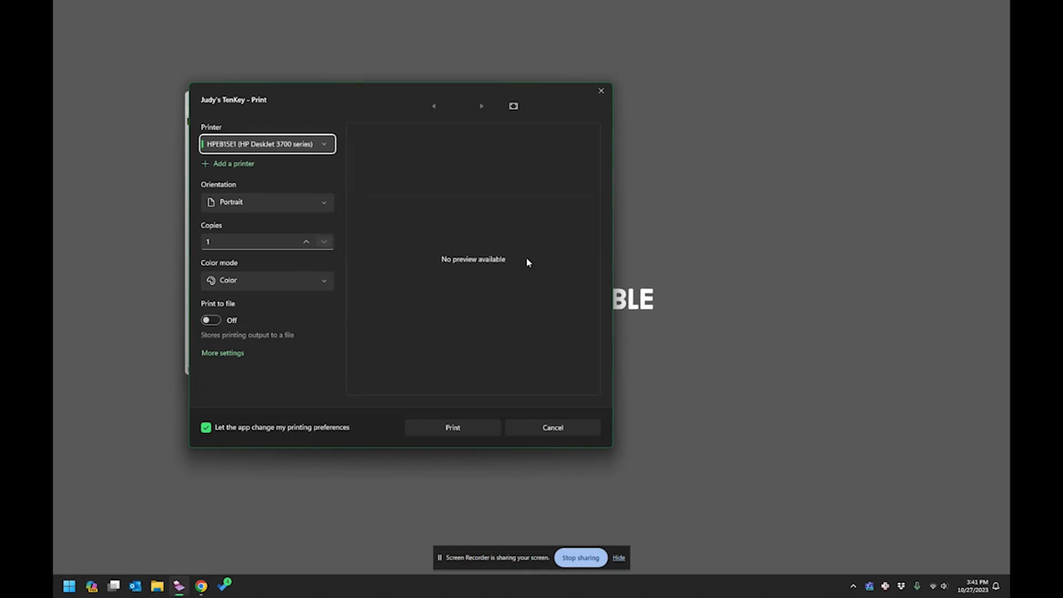
left_click(560, 433)
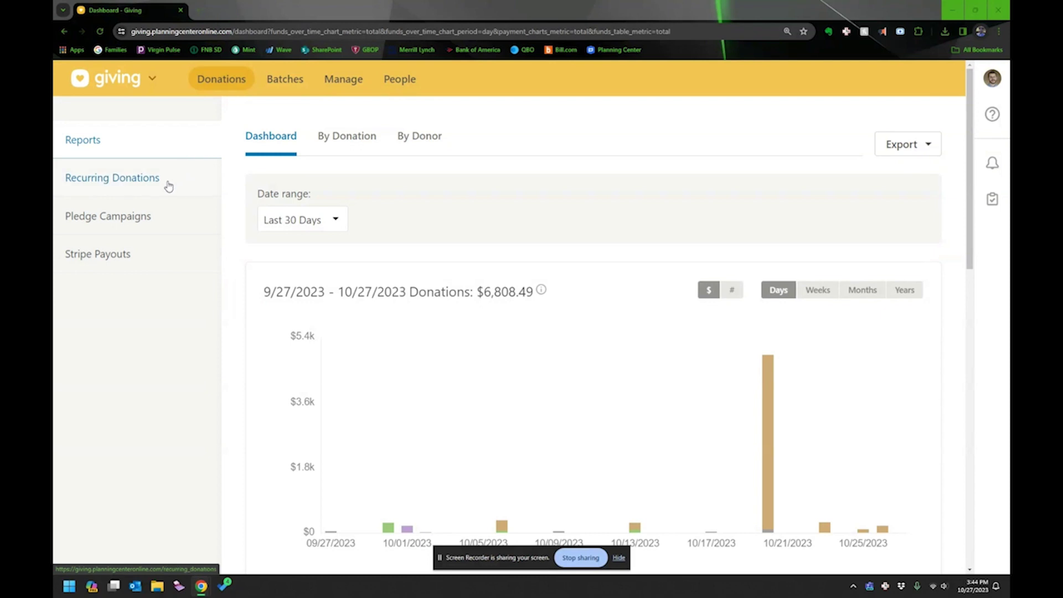
Go to Batches and open the in-progress Week 4 batch (Batch 24, $600.00 across 6 donations)
left_click(280, 83)
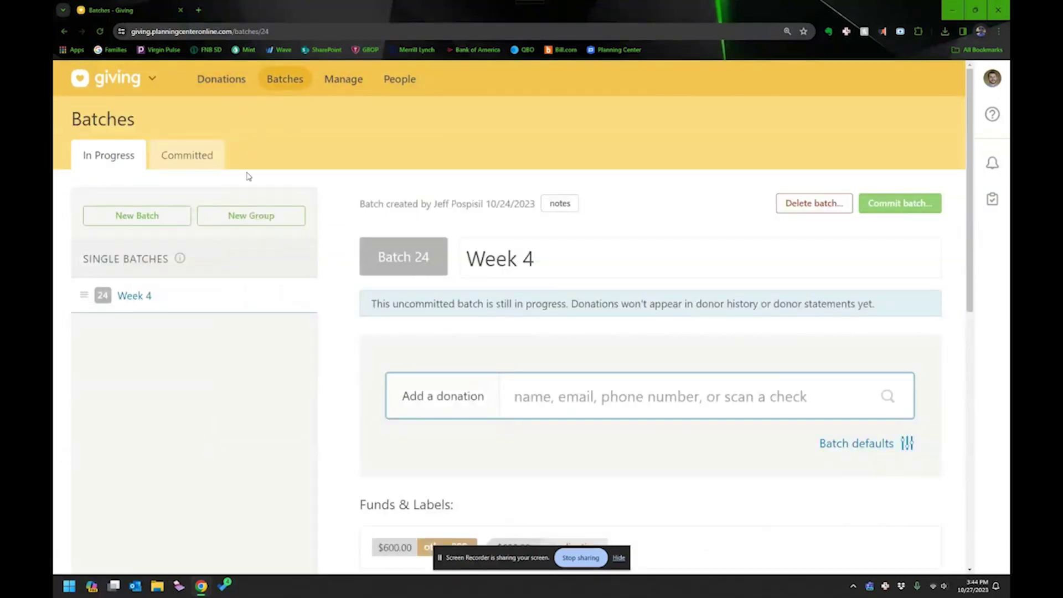
mouse_move(126, 299)
Review the Week 4 batch defaults, keeping fund Other and method Check with no check date
left_click(866, 445)
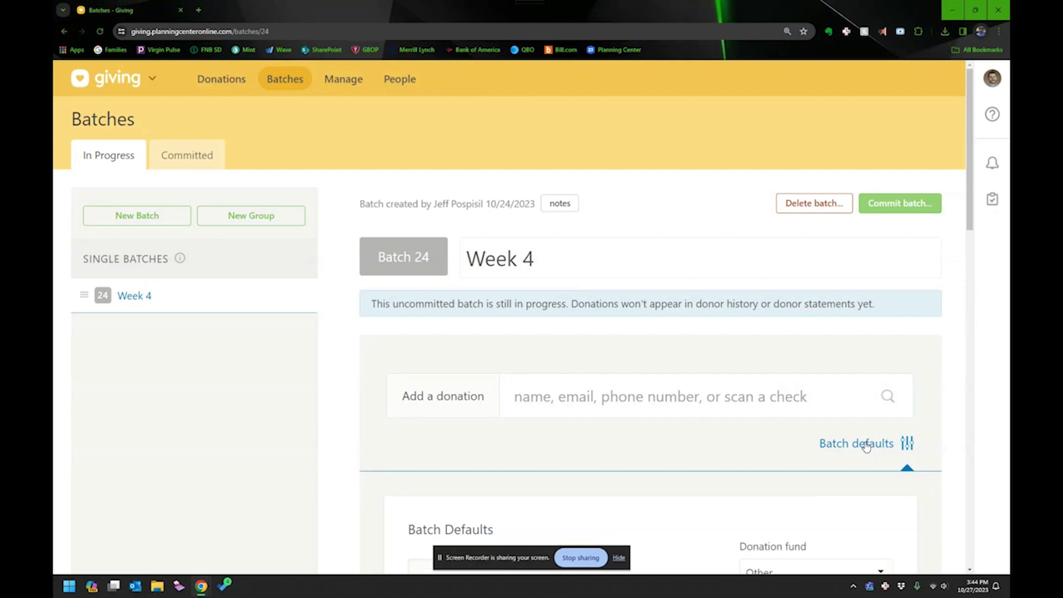
scroll(880, 387, "down", 4)
scroll(848, 336, "down", 2)
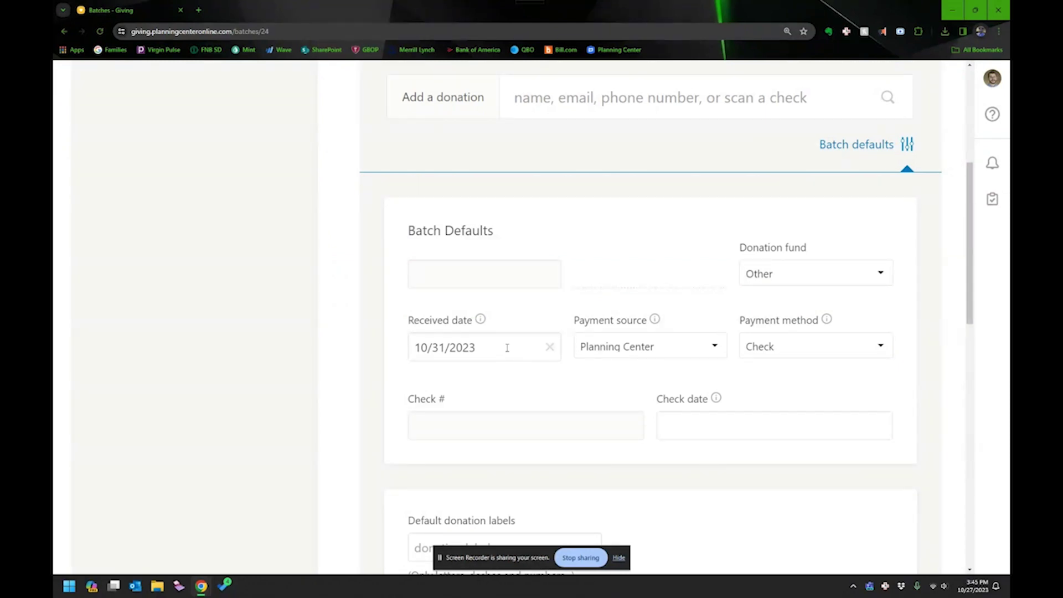
left_click(853, 281)
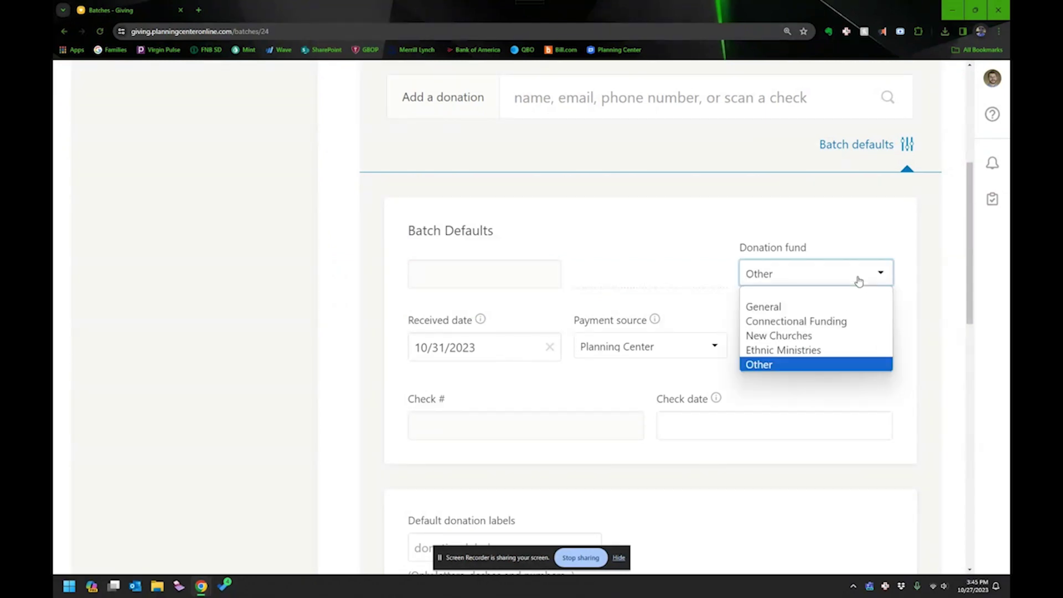
left_click(810, 275)
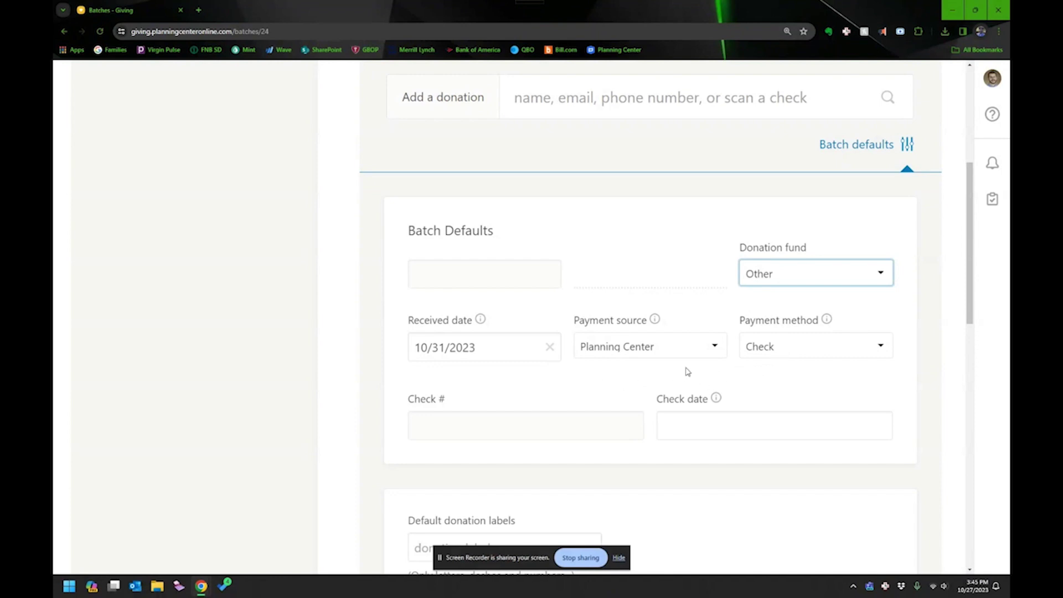
left_click(715, 430)
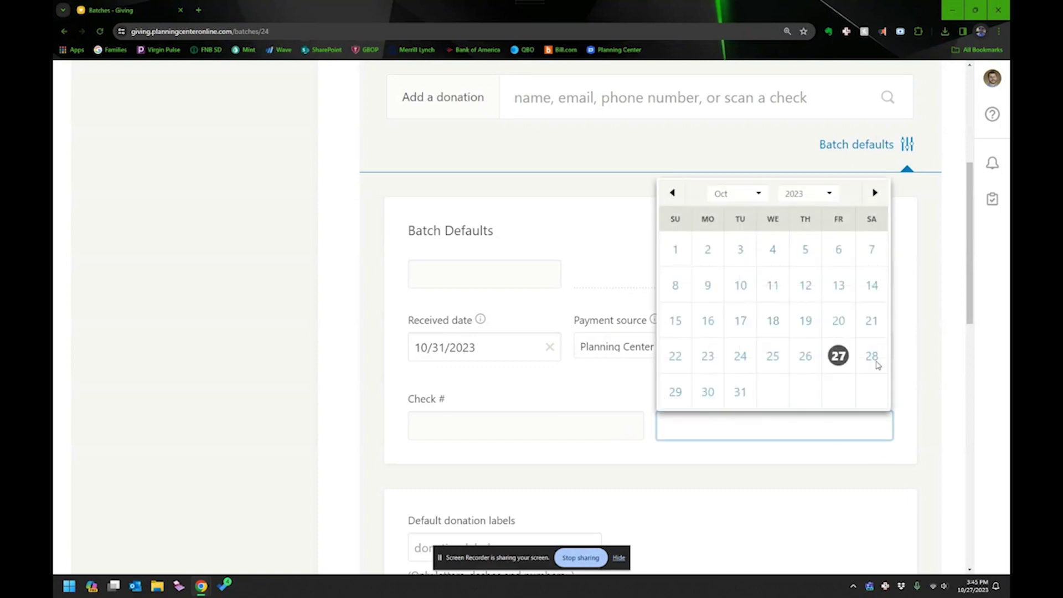
left_click(931, 329)
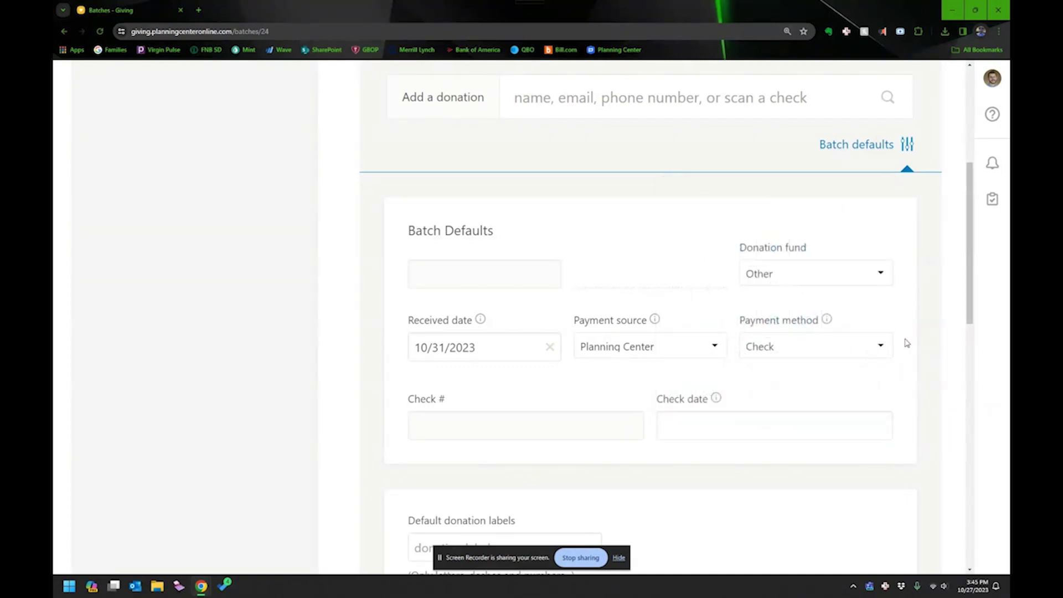
scroll(808, 382, "down", 2)
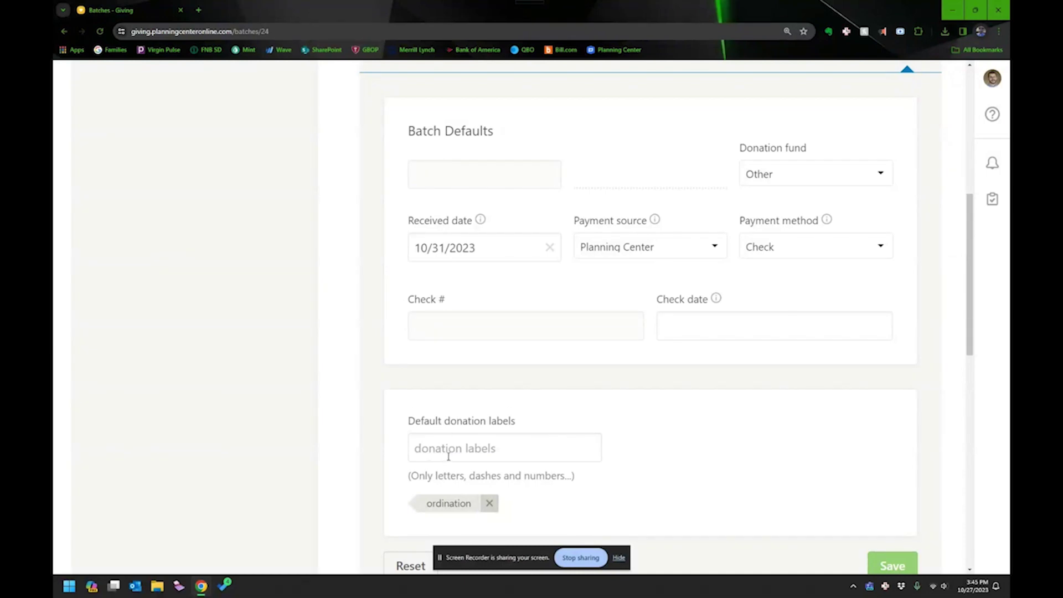
scroll(354, 410, "up", 7)
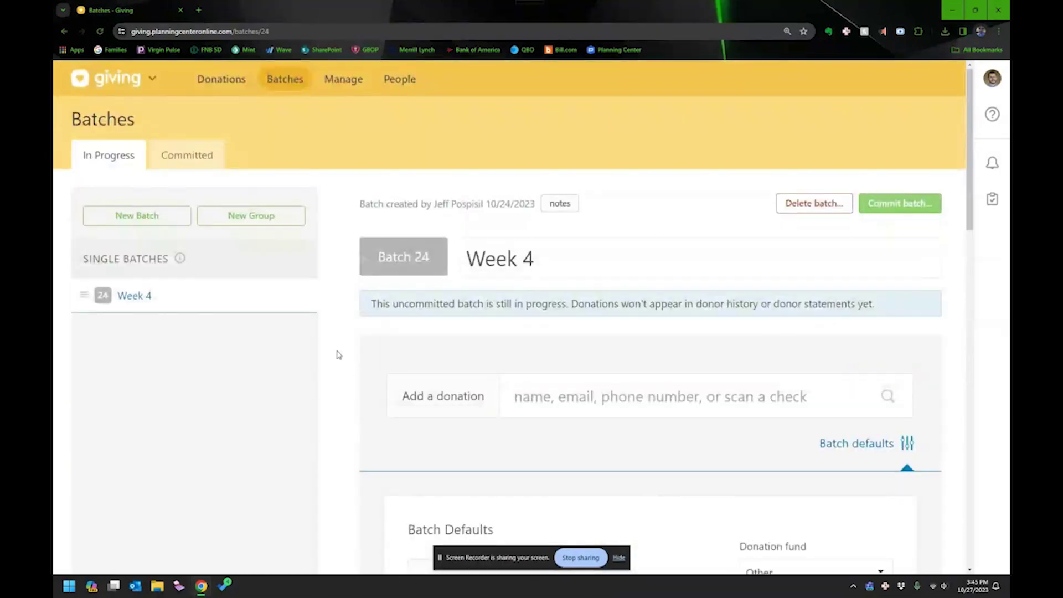
Collapse the batch defaults and search for the new donation's giver by their surname
left_click(64, 32)
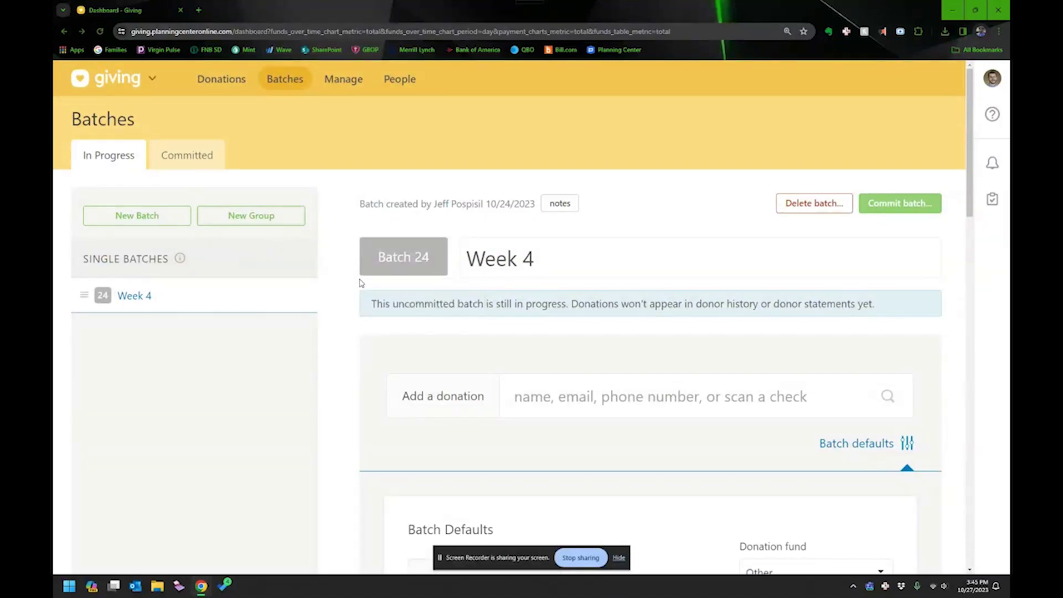
scroll(527, 335, "down", 2)
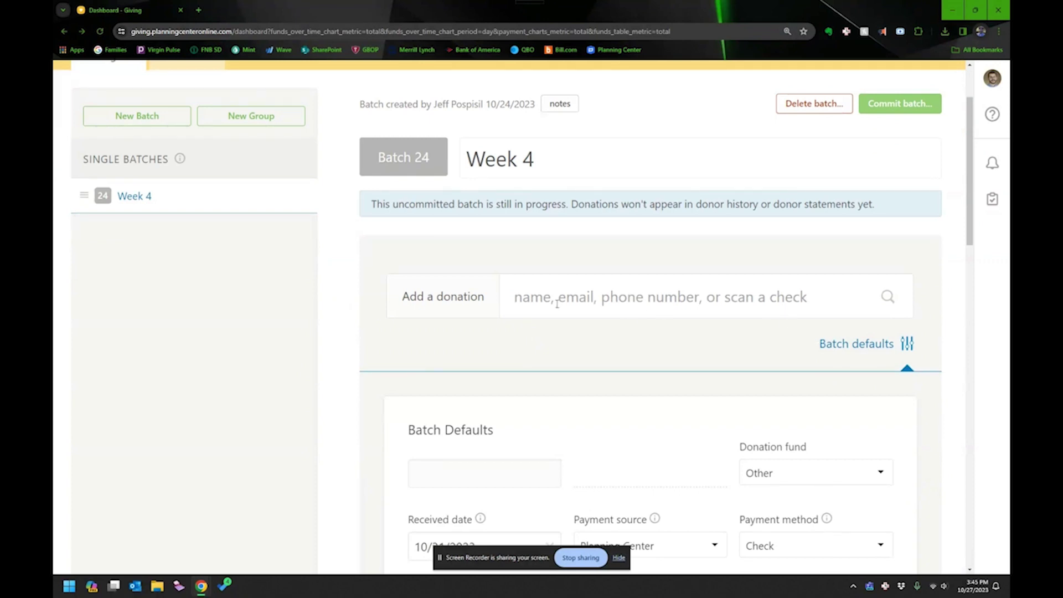
left_click(907, 344)
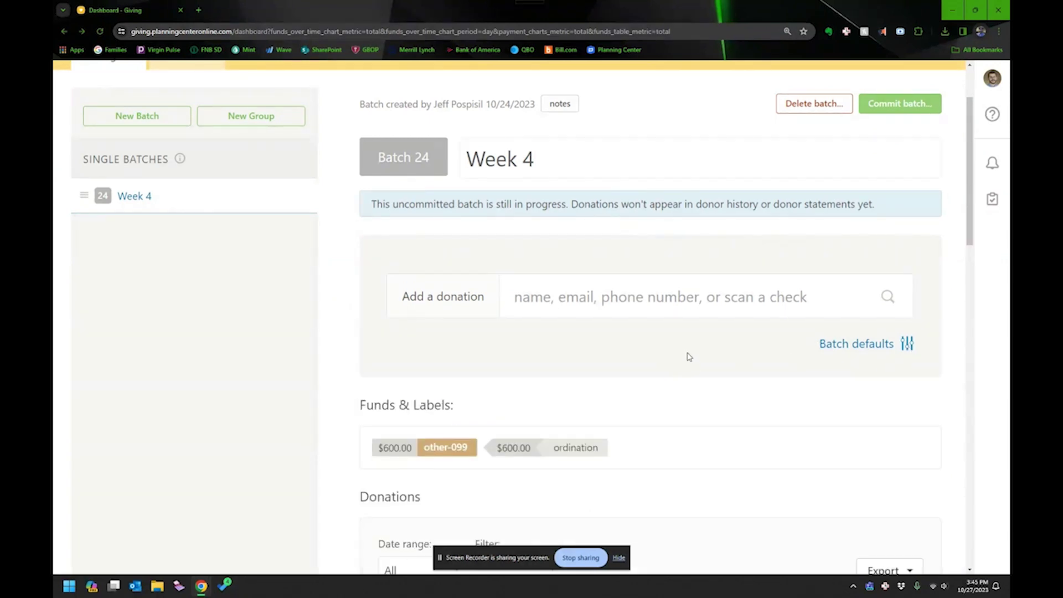
left_click(608, 303)
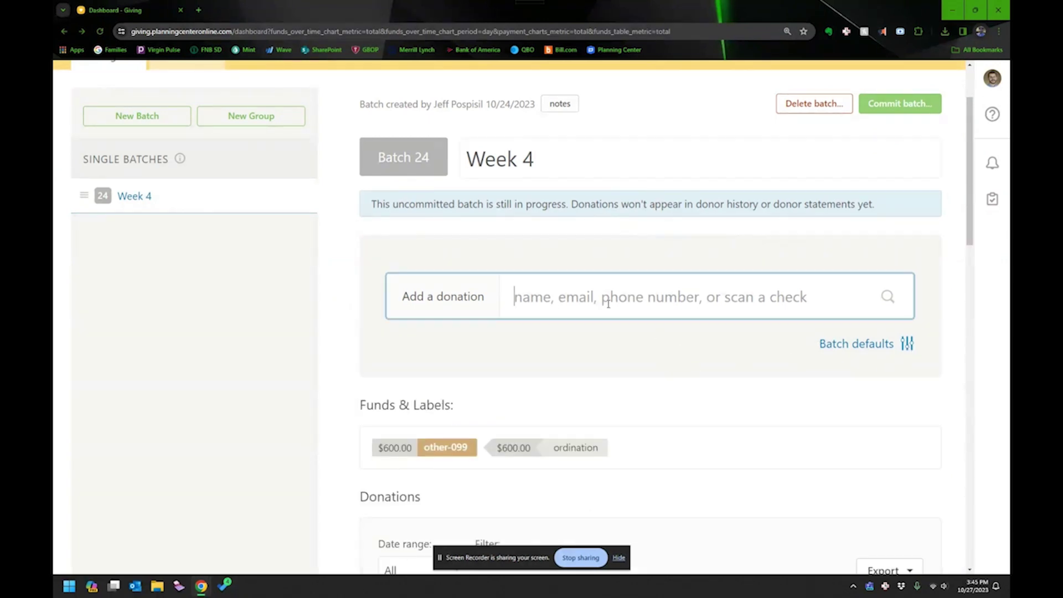
type("K")
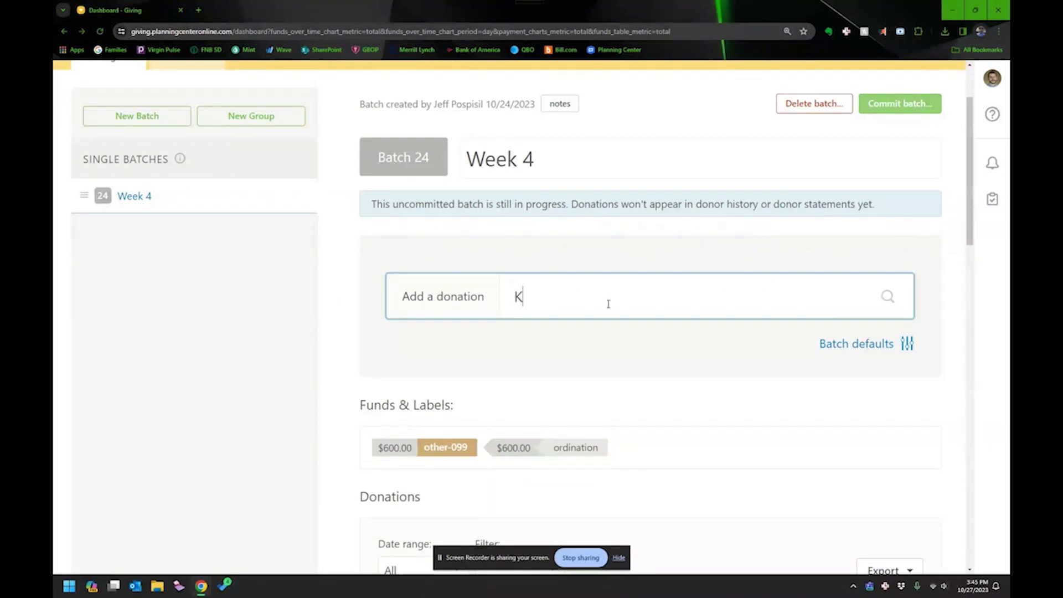
type("imball")
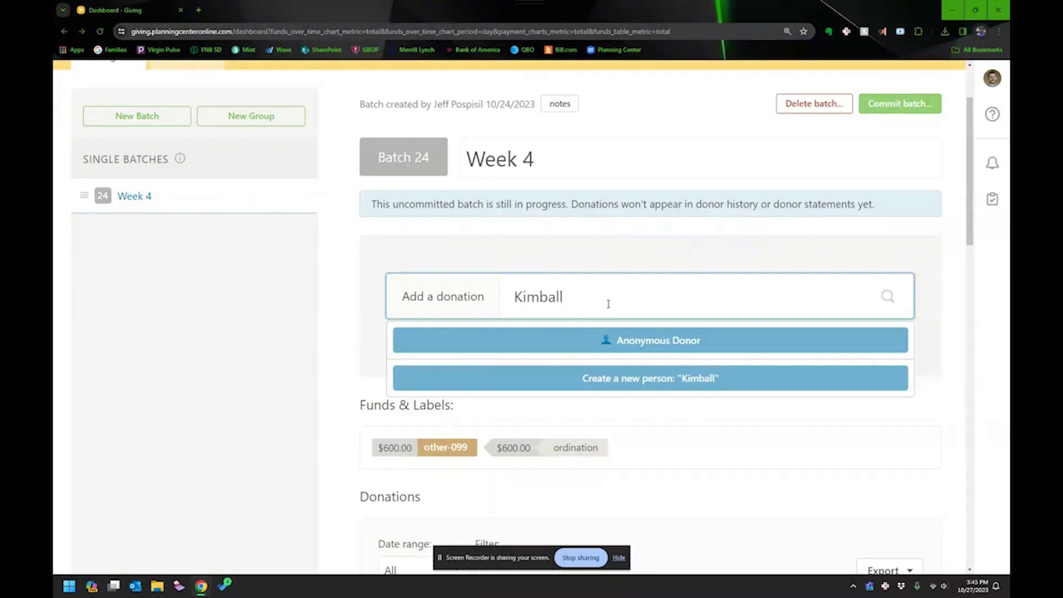
Create a new donor with first name 'Protestant' and last name 'Parish'
left_click(637, 383)
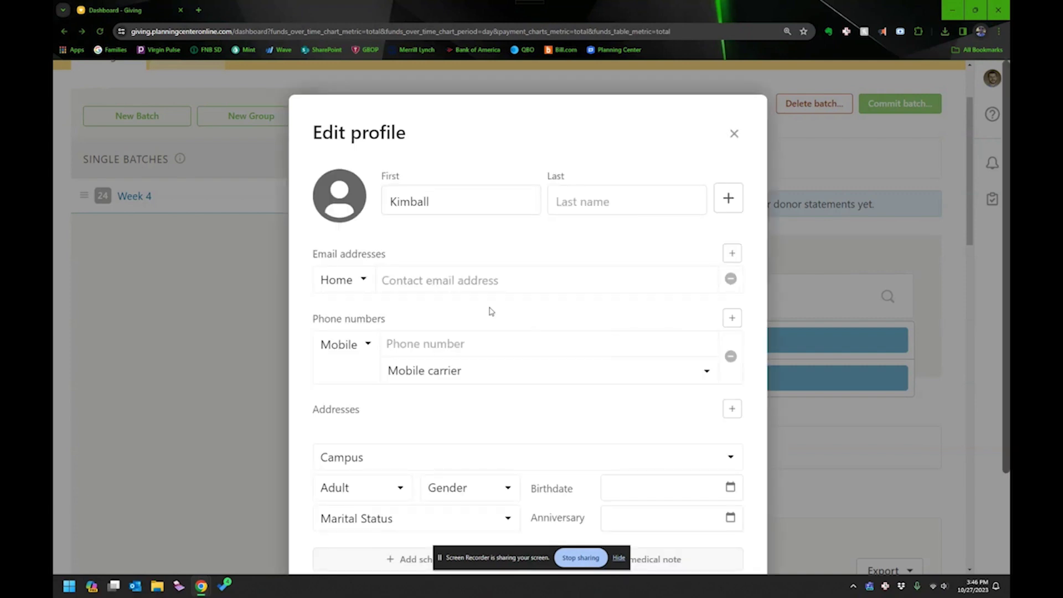
left_click(492, 210)
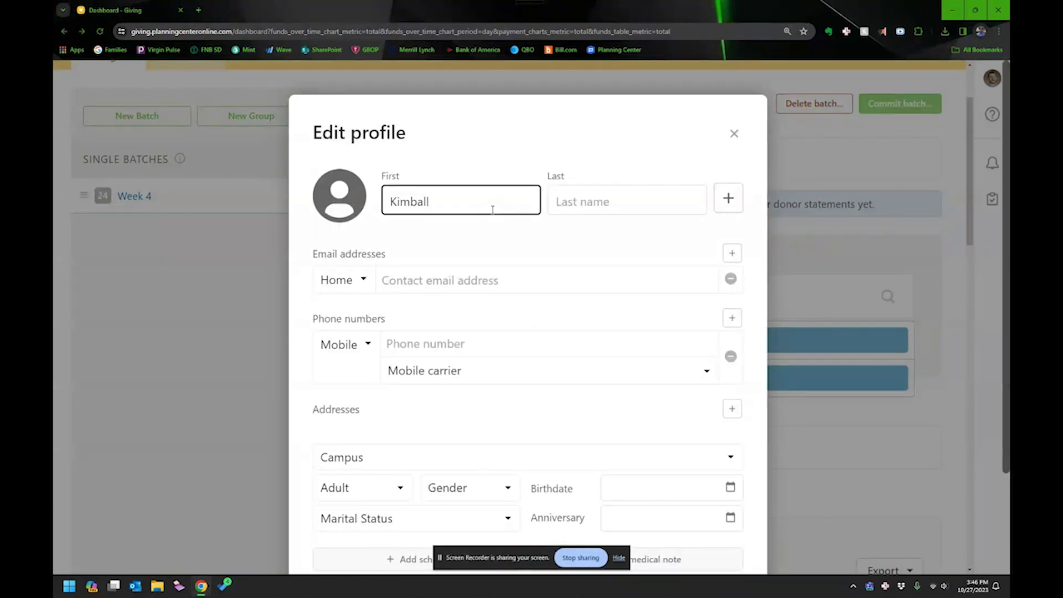
type("Protestant")
key("Tab")
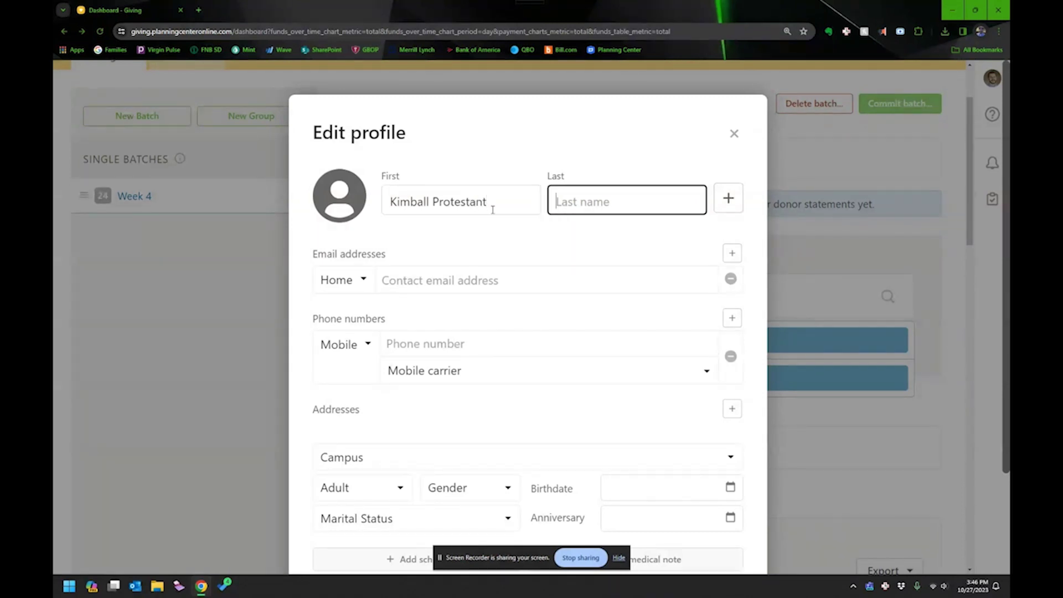
type("Parish")
key("Tab")
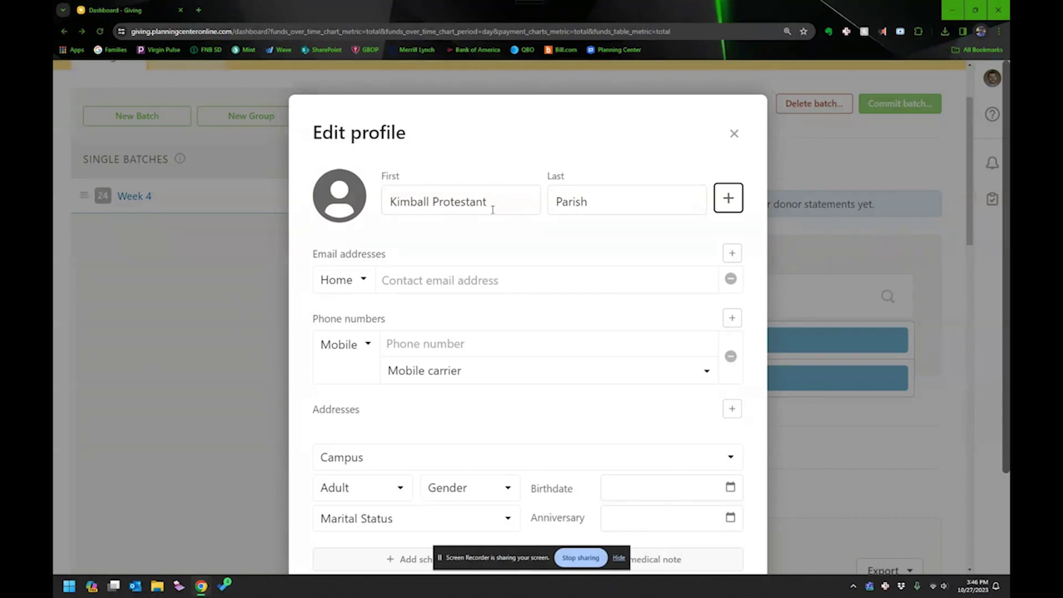
Add the parish's PO Box address to the profile and save it
left_click(731, 409)
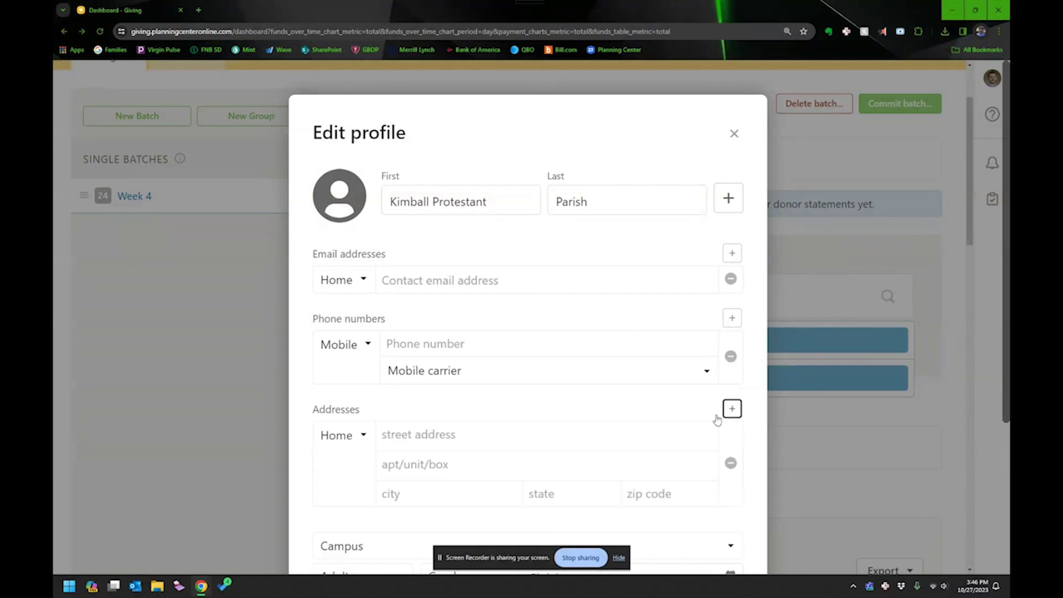
left_click(532, 439)
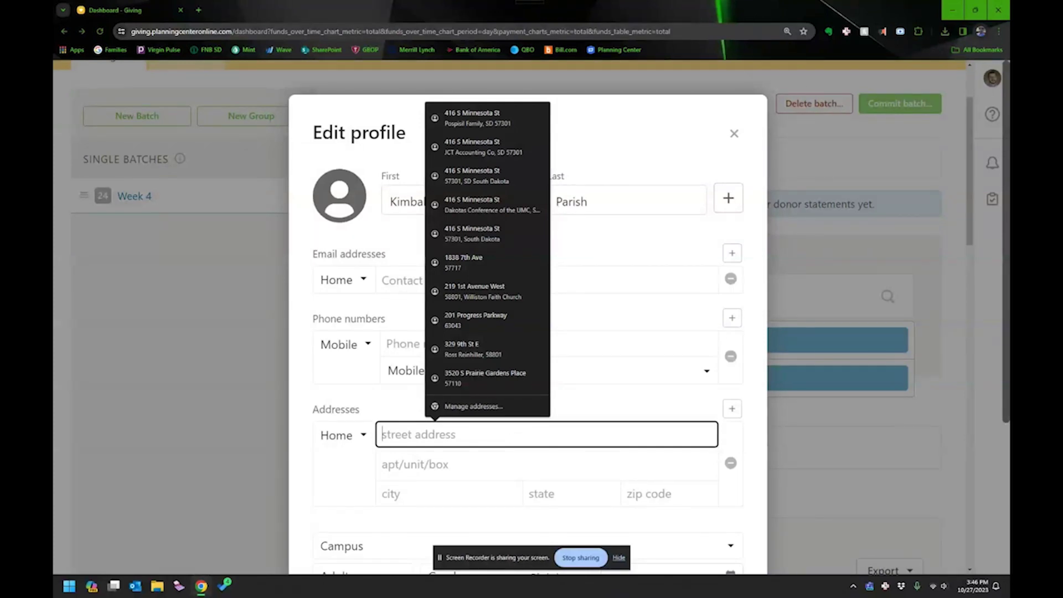
left_click(244, 467)
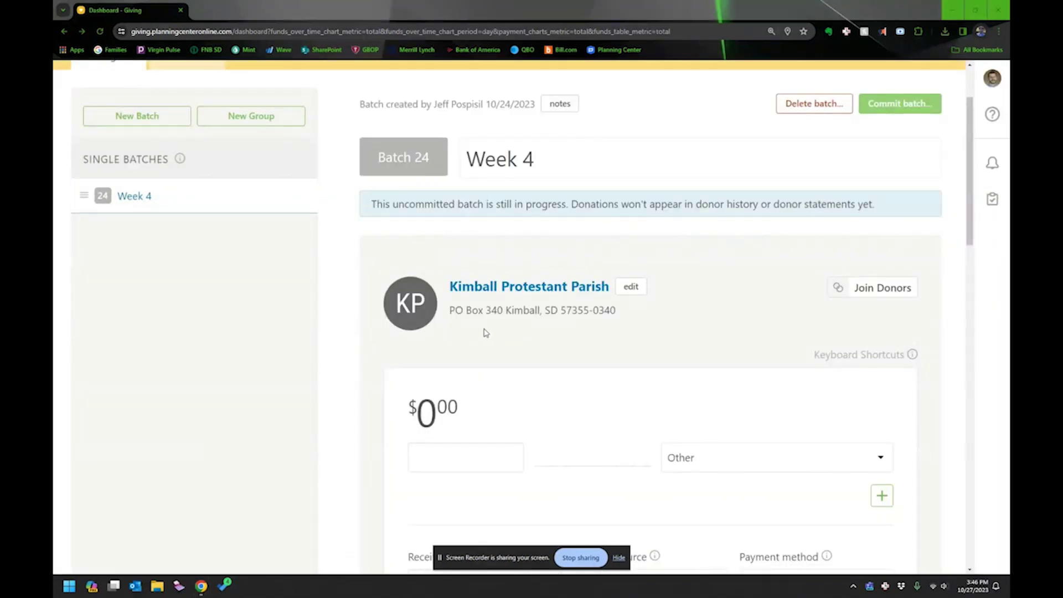
Add a $100 check #5500 dated 10/24/2023, received 10/27/2023, and save the donation
scroll(491, 336, "down", 2)
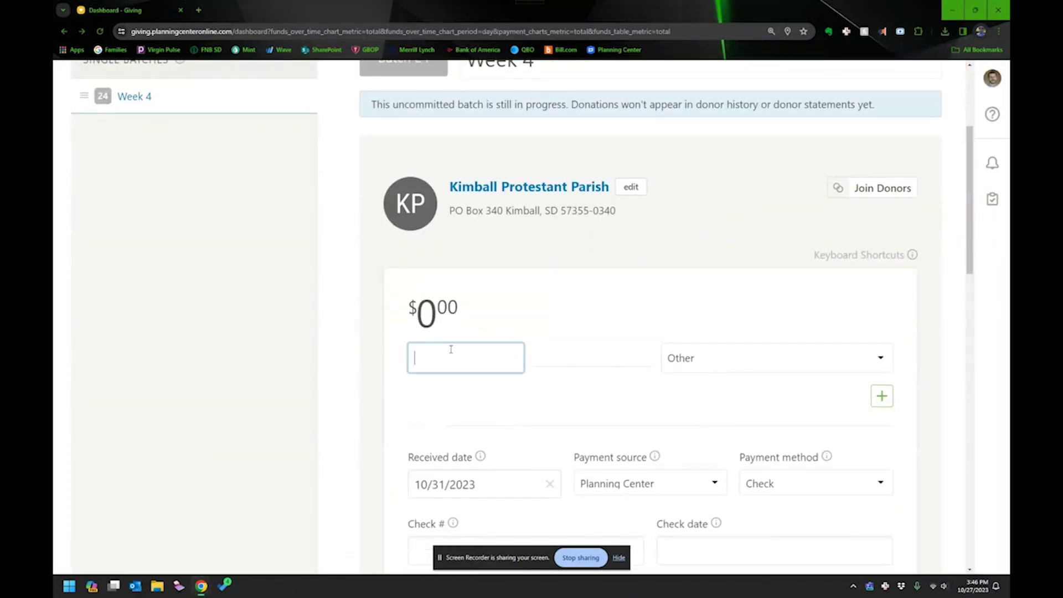
type("100")
key("Tab")
scroll(578, 398, "down", 3)
left_click(521, 332)
left_click(589, 264)
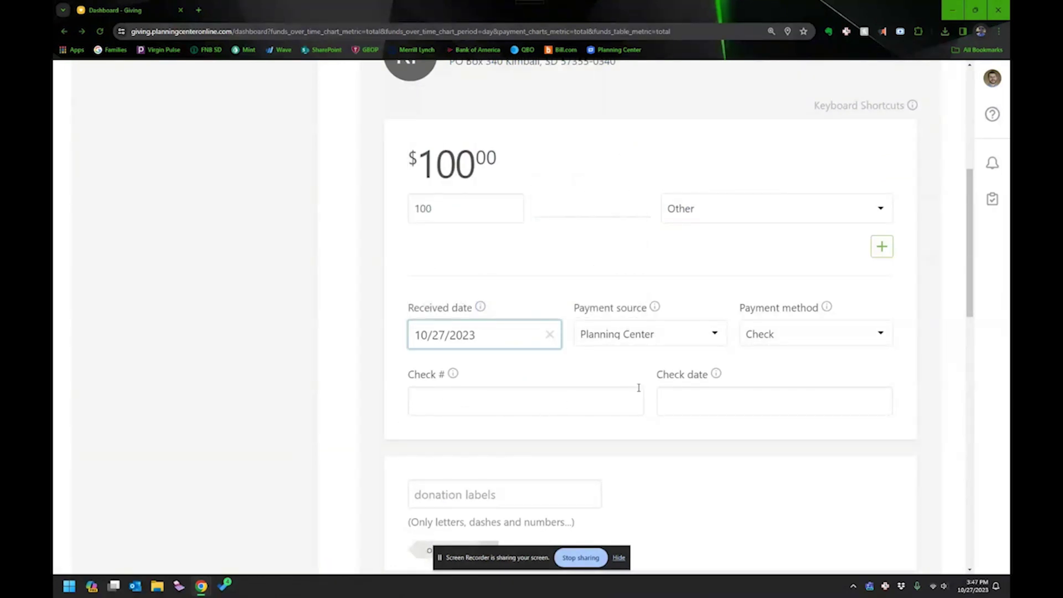
left_click(528, 397)
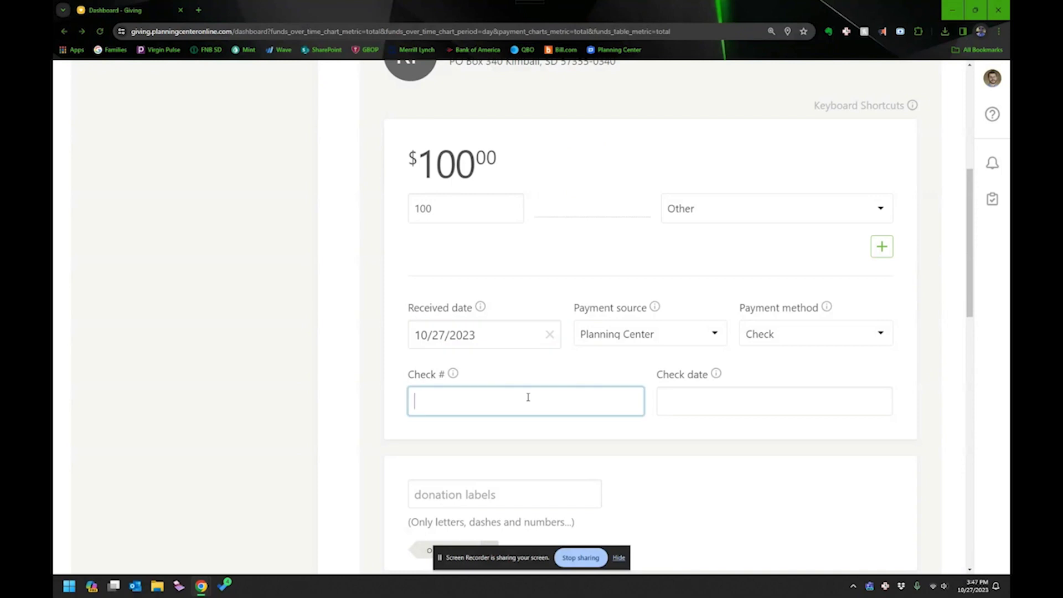
key("Tab")
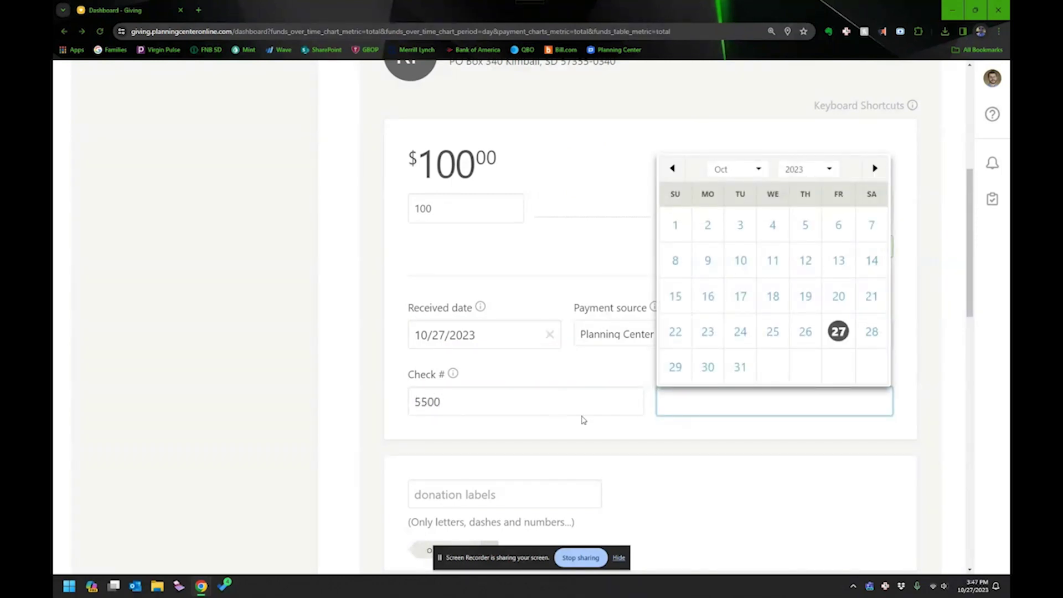
left_click(755, 334)
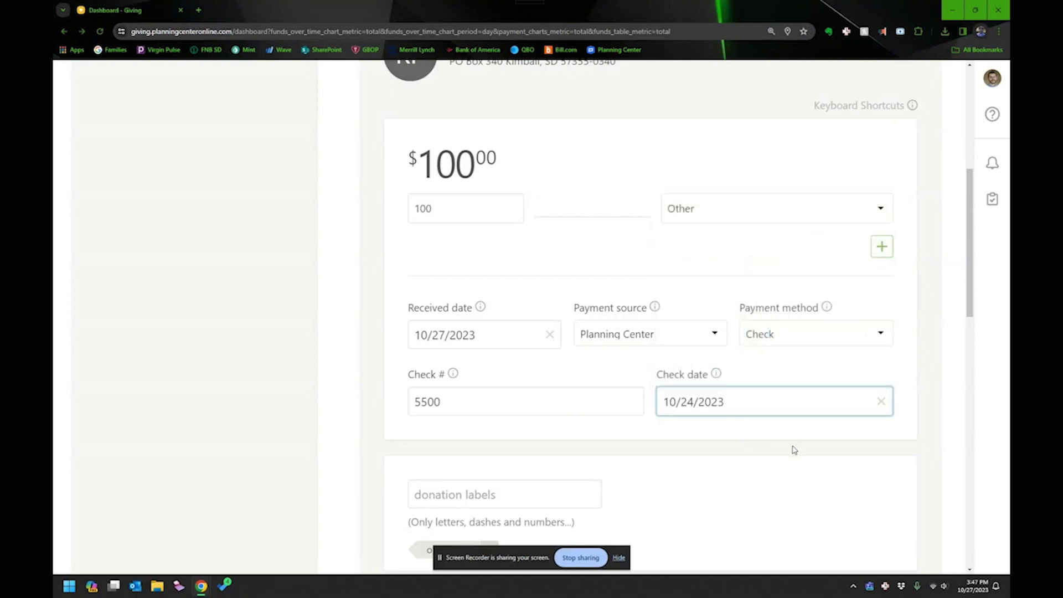
scroll(754, 450, "down", 1)
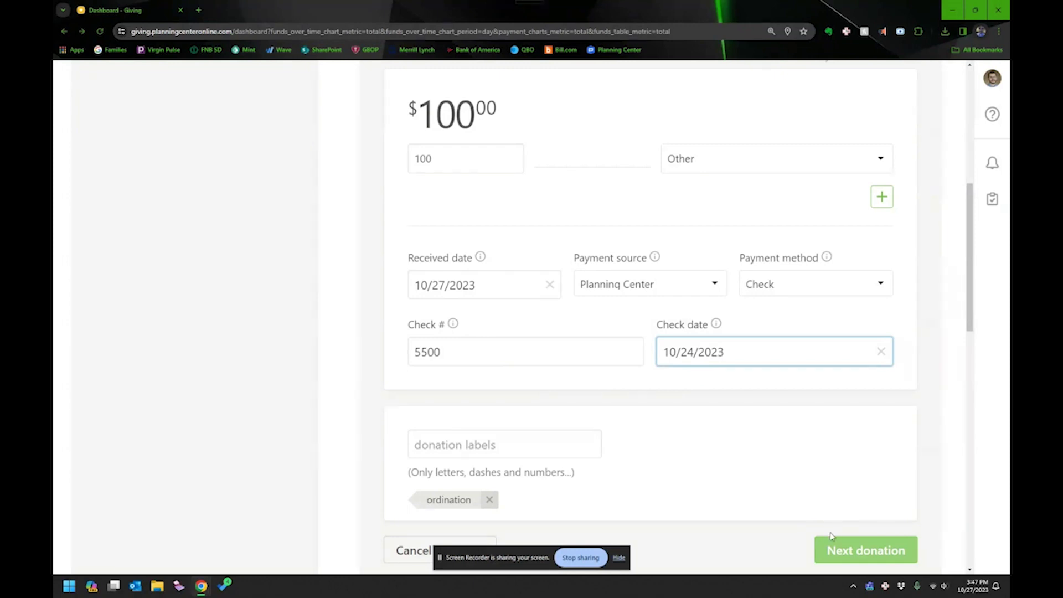
left_click(858, 553)
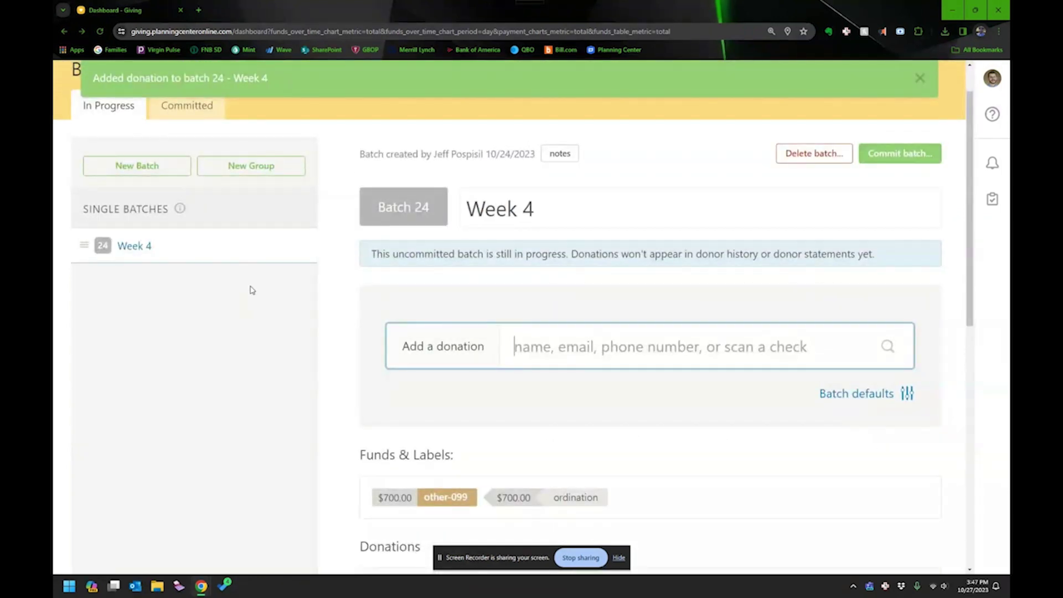
left_click(126, 252)
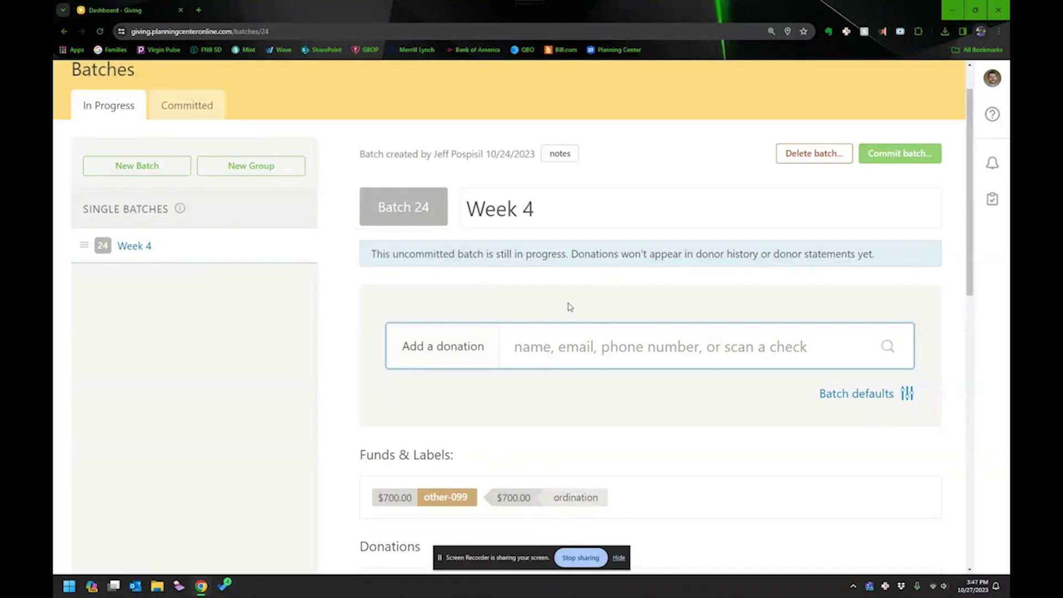
scroll(498, 438, "down", 2)
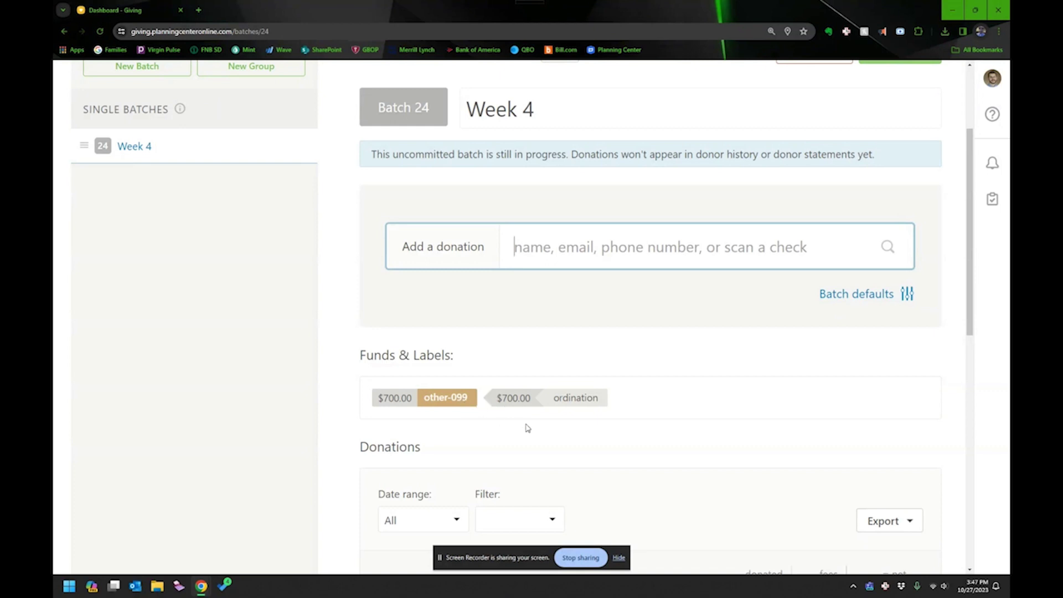
scroll(526, 426, "up", 1)
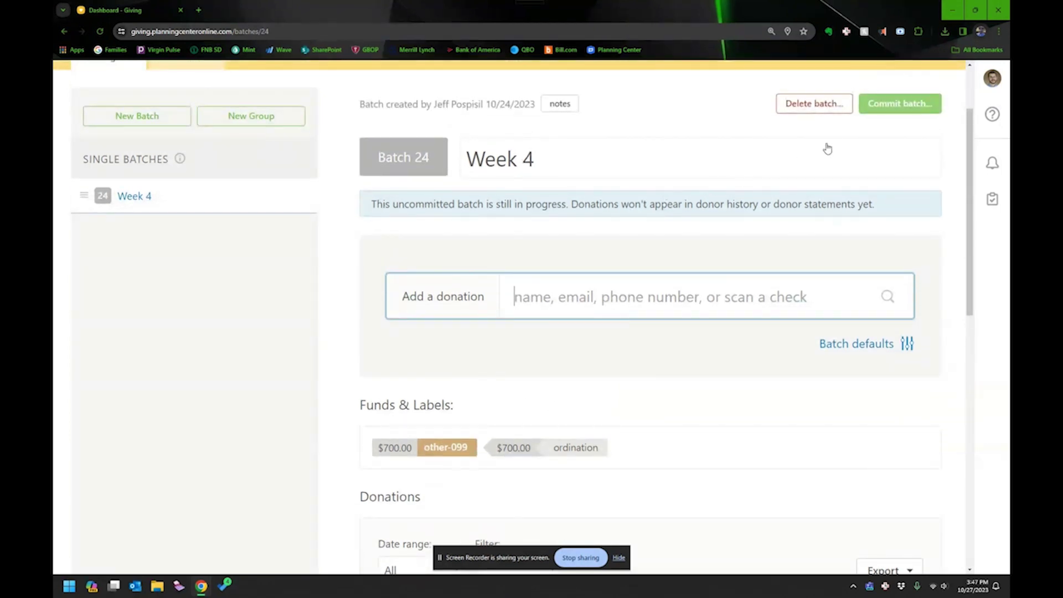
Commit the Week 4 batch, confirming all 7 donations
left_click(891, 107)
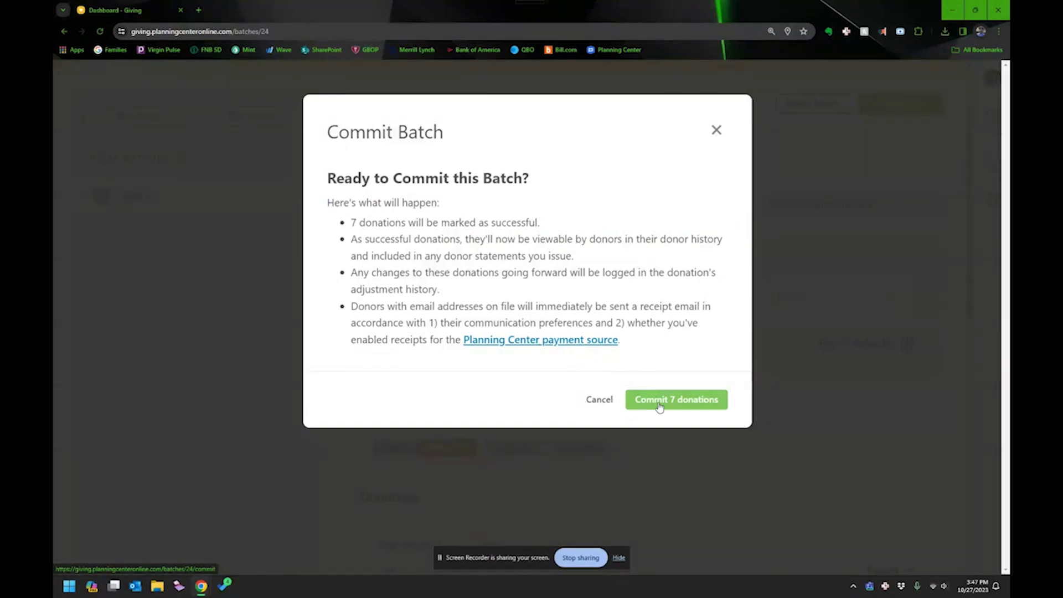
left_click(659, 407)
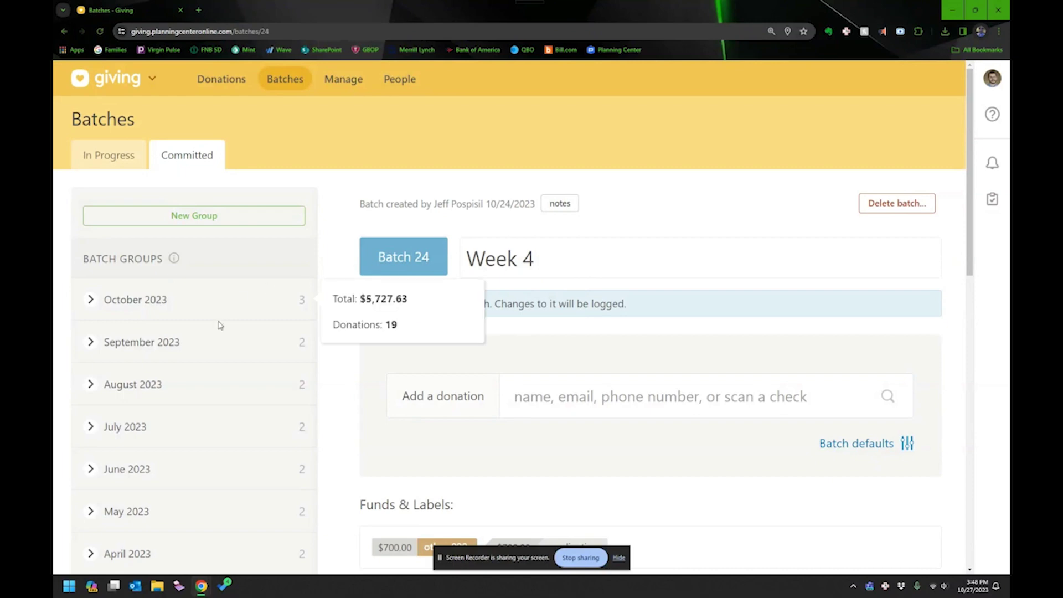
scroll(218, 325, "down", 4)
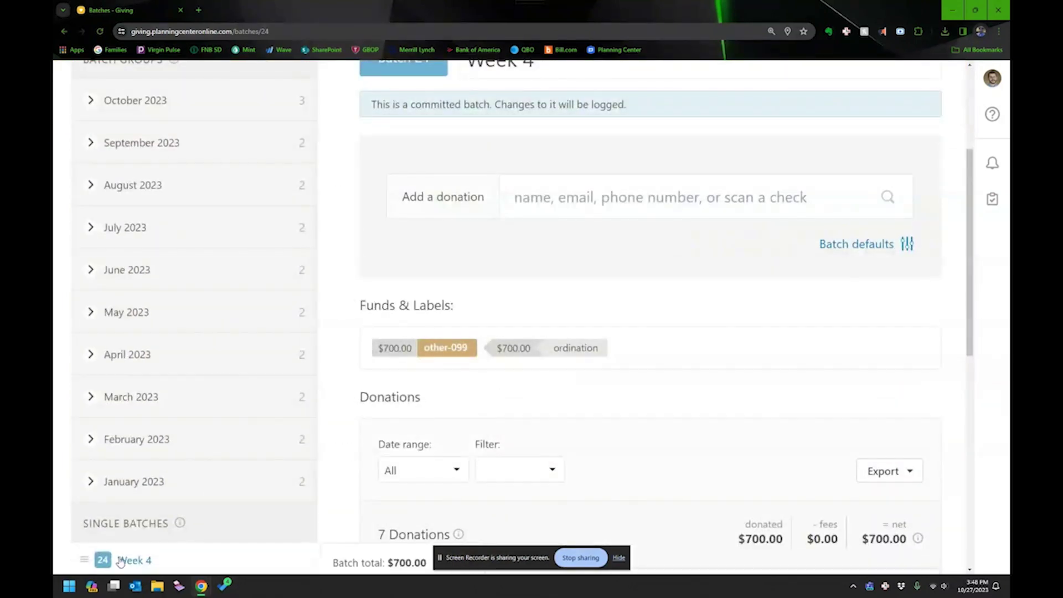
scroll(609, 298, "up", 4)
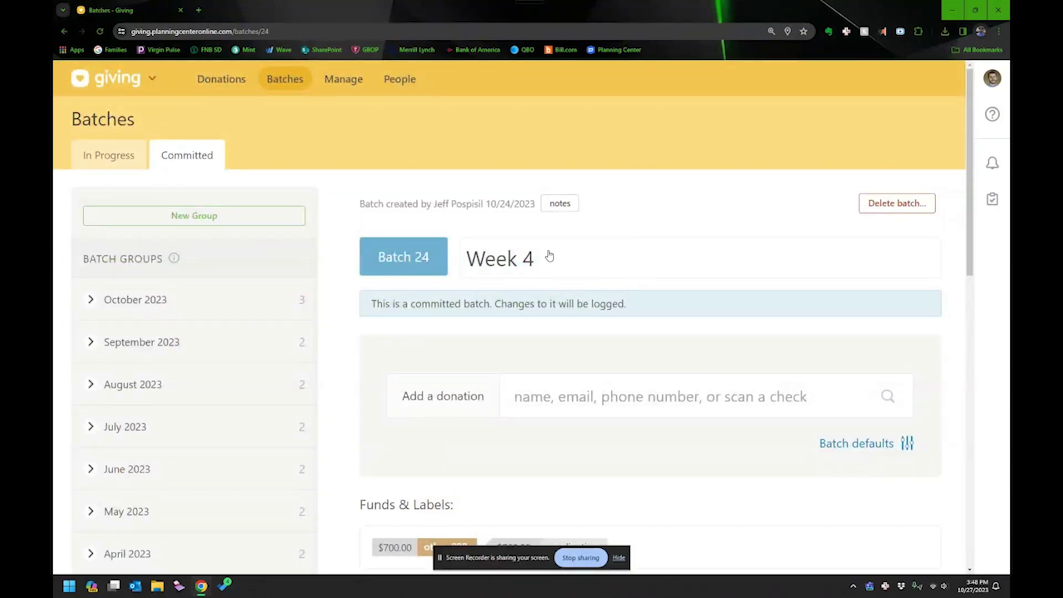
right_click(656, 266)
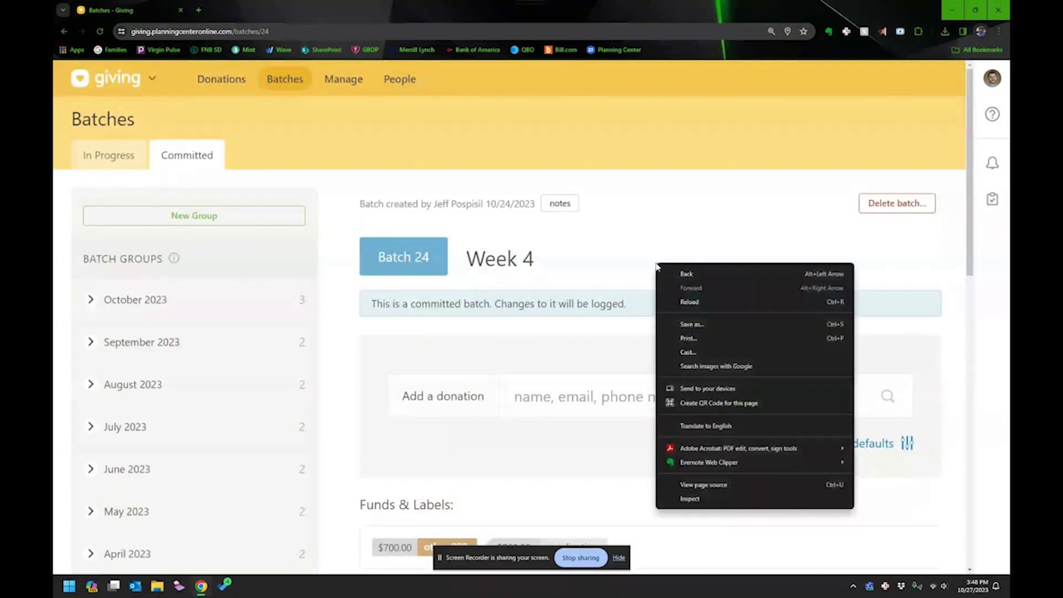
left_click(685, 339)
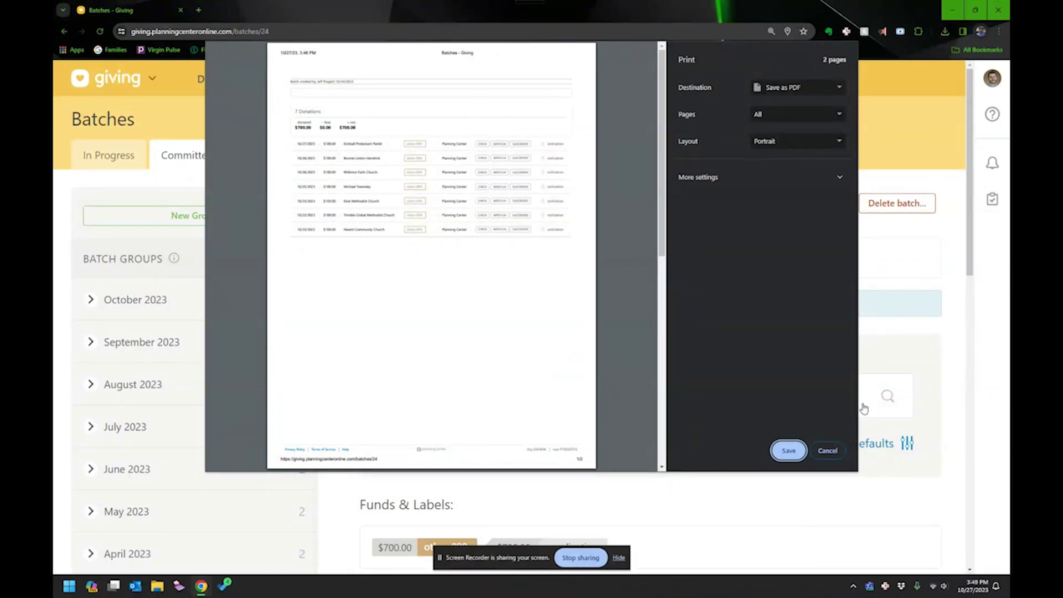
left_click(828, 450)
scroll(400, 424, "down", 2)
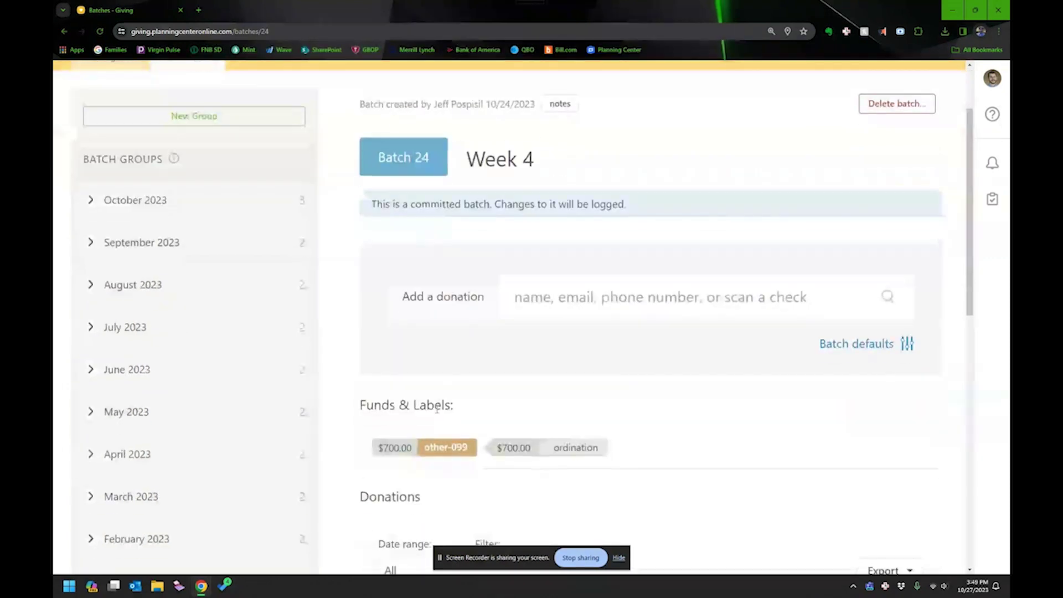